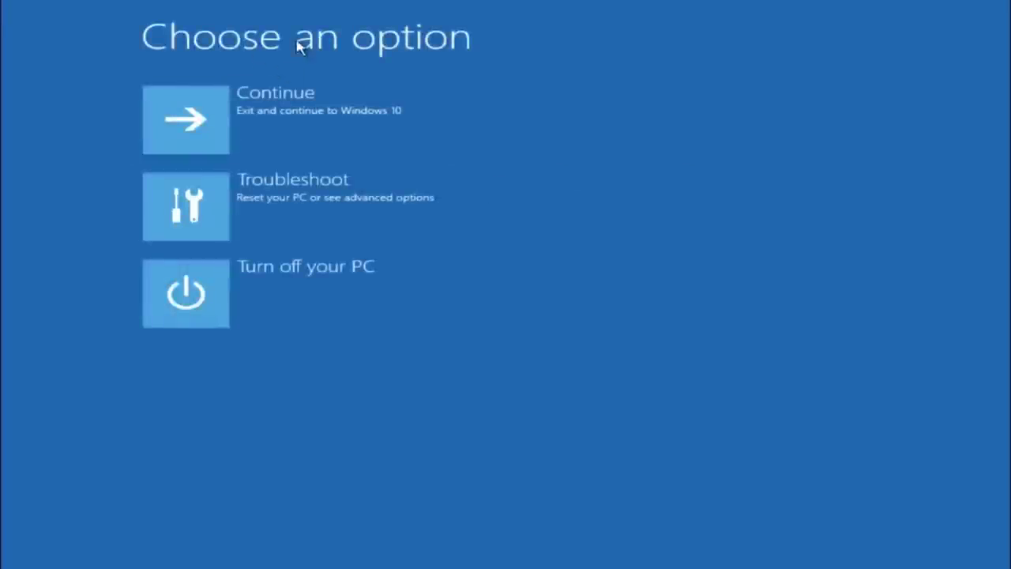
Go to Troubleshoot, then Advanced options, from the Choose an option screen.
{"action": "left_click", "coordinate": [210, 207]}
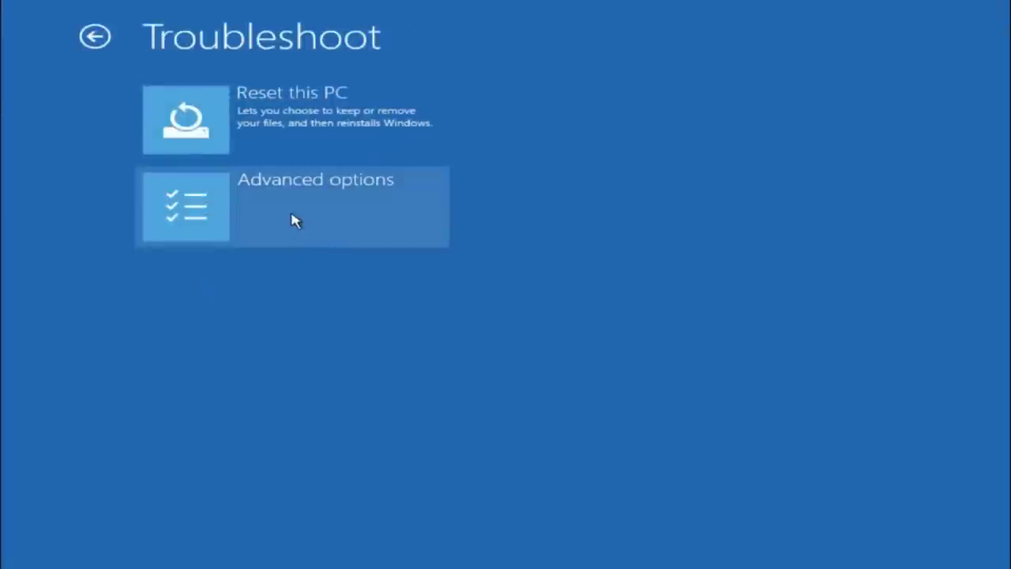
{"action": "left_click", "coordinate": [226, 210]}
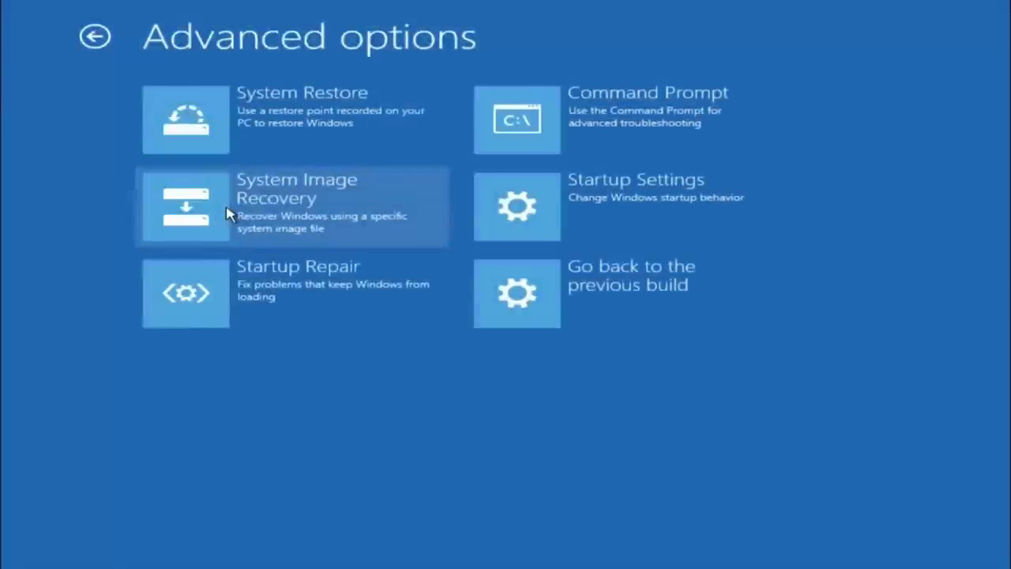
Launch the System Restore wizard from the Advanced options tiles.
{"action": "left_click", "coordinate": [232, 120]}
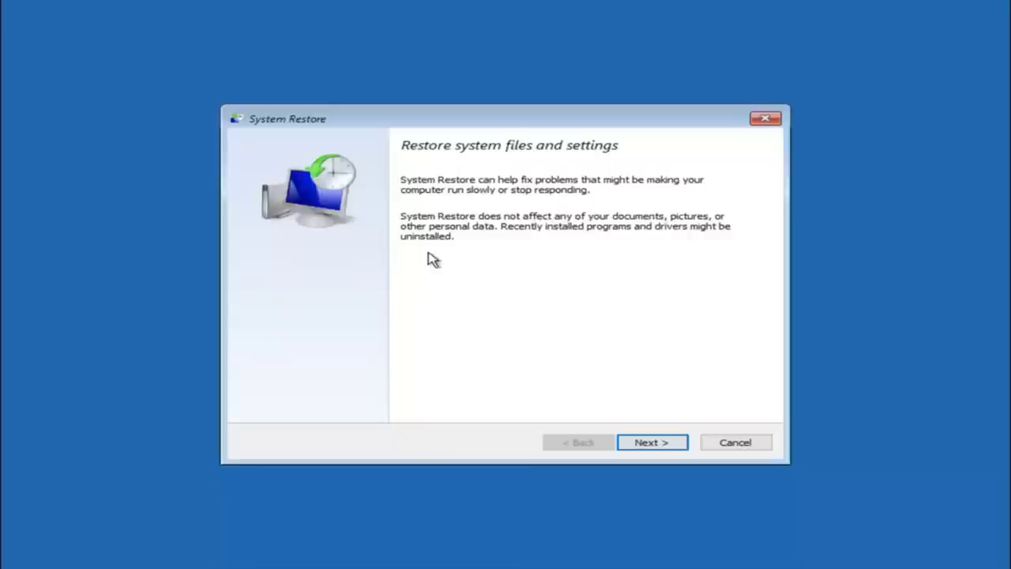
Choose the 'Manual: before update' restore point of 10/5/2016 for drive C: and continue.
{"action": "left_click", "coordinate": [624, 447]}
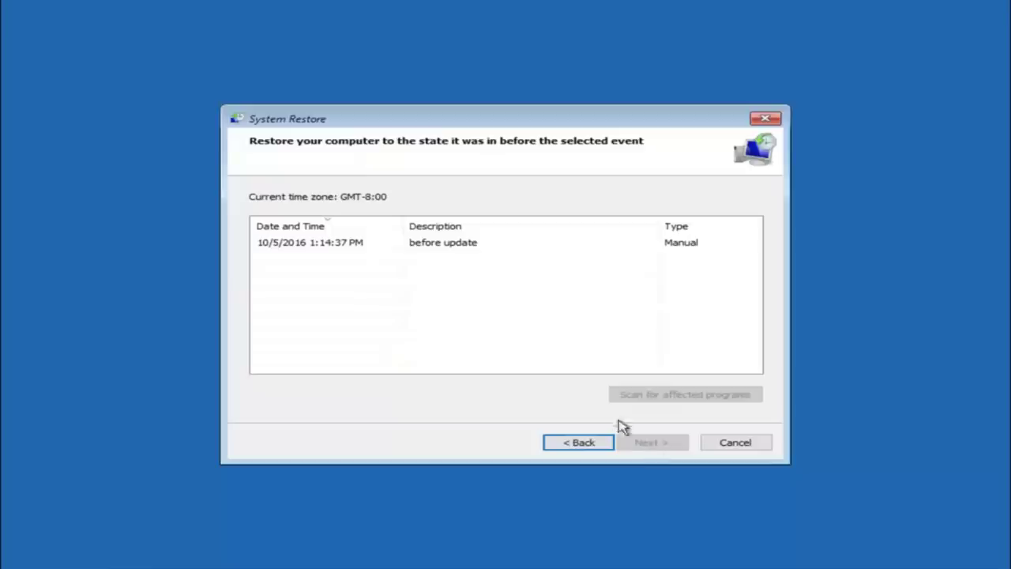
{"action": "left_click", "coordinate": [299, 247]}
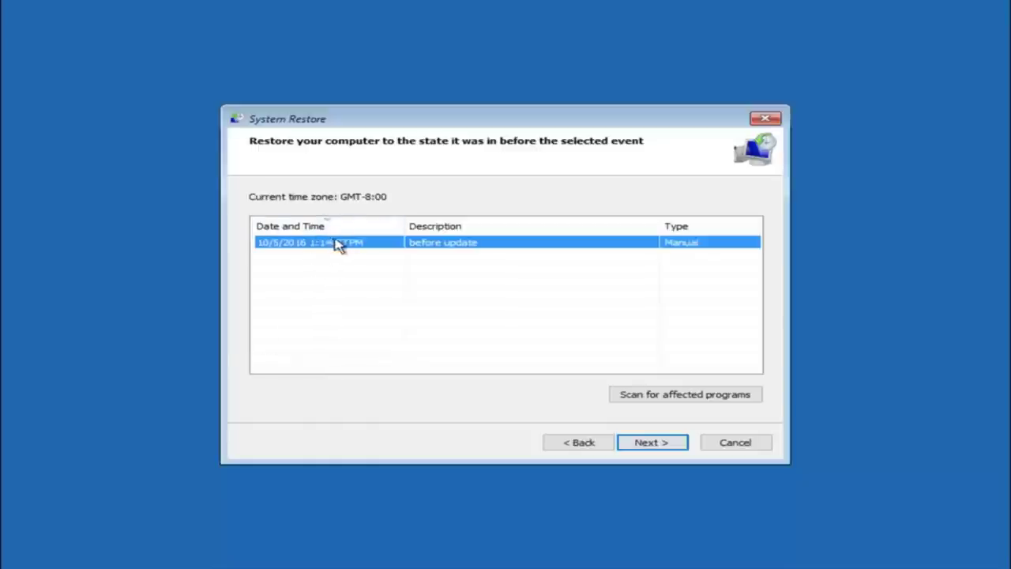
{"action": "left_click", "coordinate": [645, 445]}
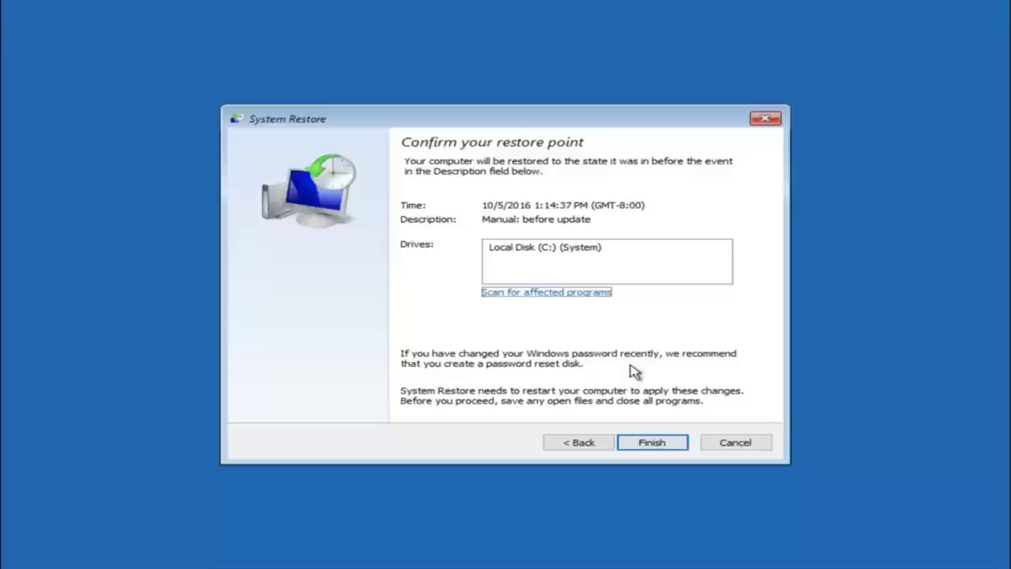
Finish the wizard and confirm Yes to restore to the 'before update' point.
{"action": "left_click", "coordinate": [653, 450]}
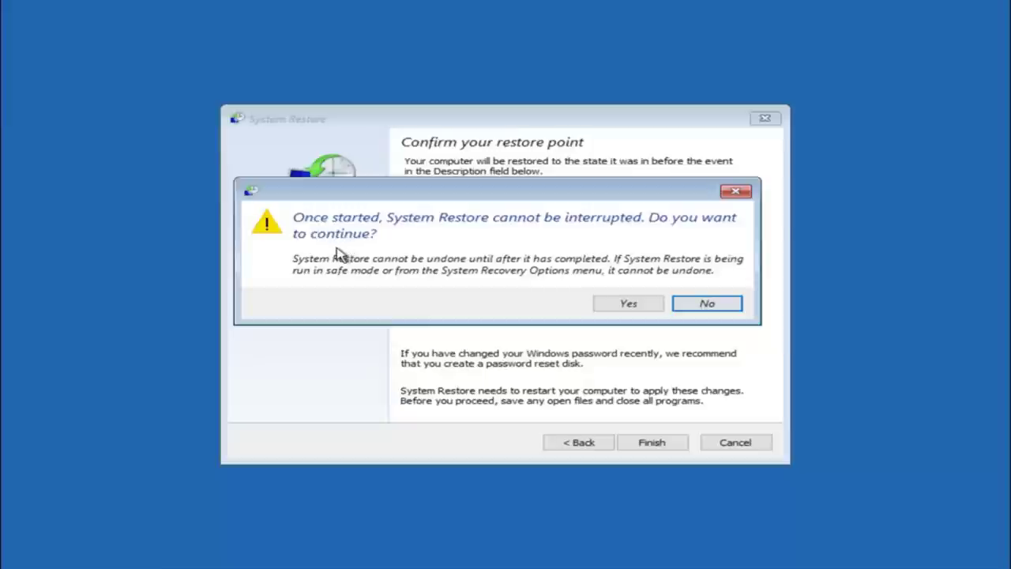
{"action": "left_click", "coordinate": [624, 309]}
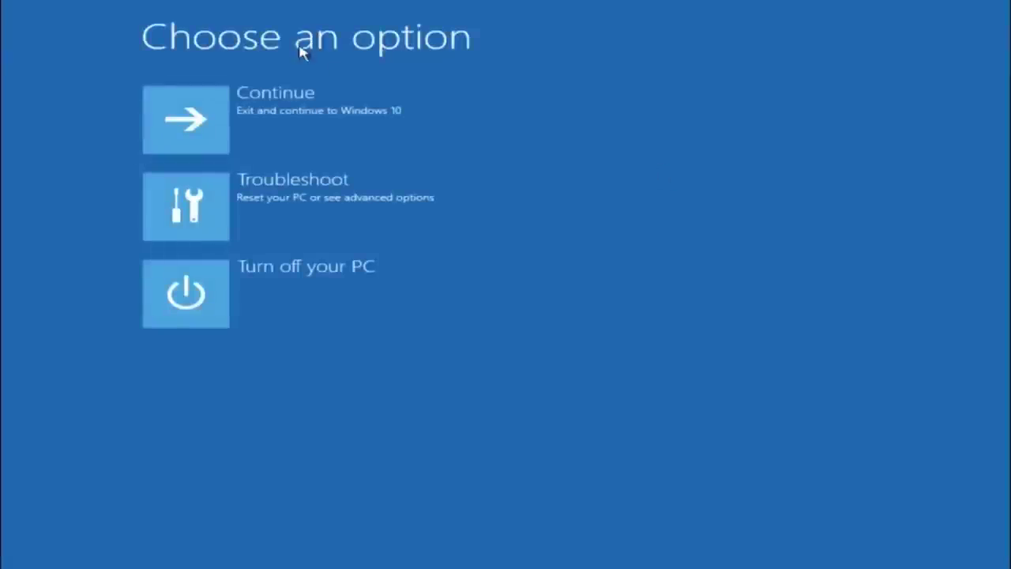
Go through Troubleshoot and Advanced options to run Startup Repair.
{"action": "left_click", "coordinate": [237, 209]}
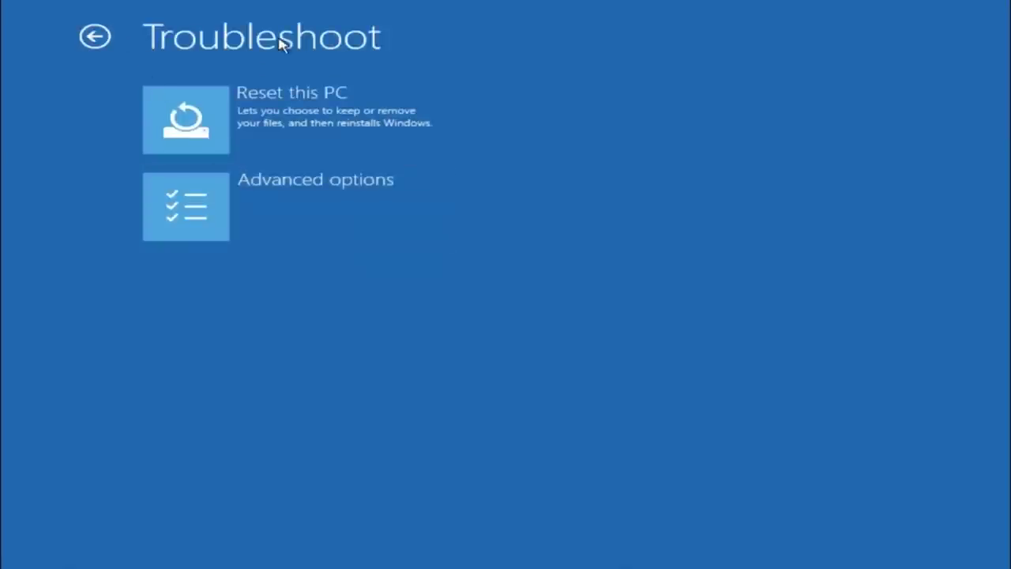
{"action": "left_click", "coordinate": [230, 205]}
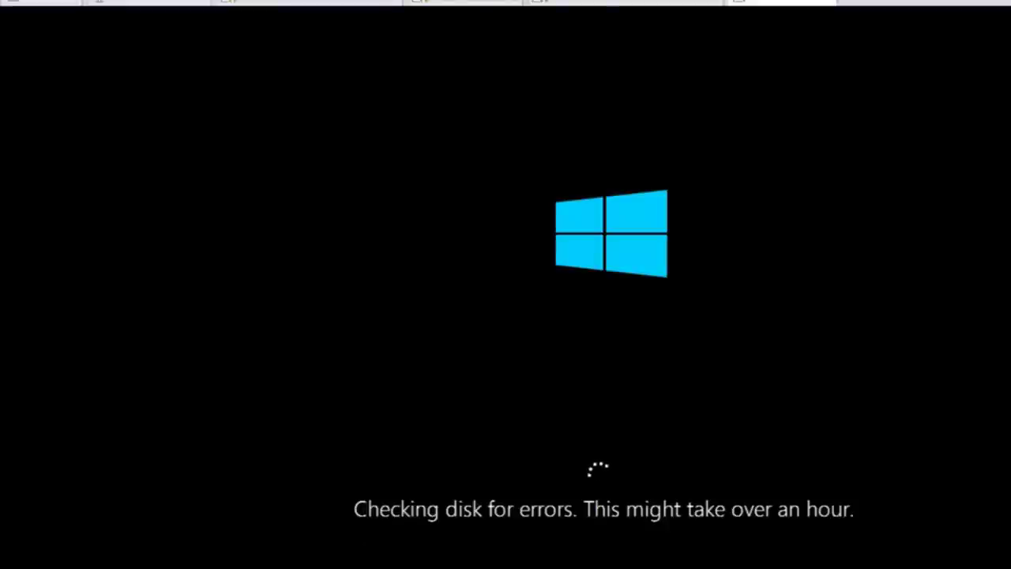
From the Automatic Repair failure screen, go via Troubleshoot > Advanced options to Command Prompt.
{"action": "left_click", "coordinate": [387, 460]}
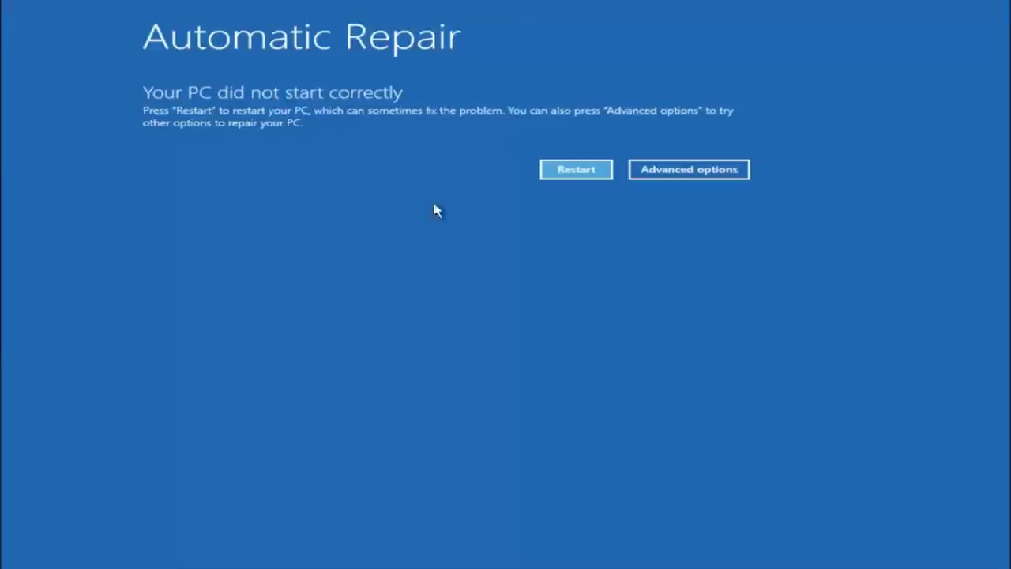
{"action": "left_click", "coordinate": [677, 169]}
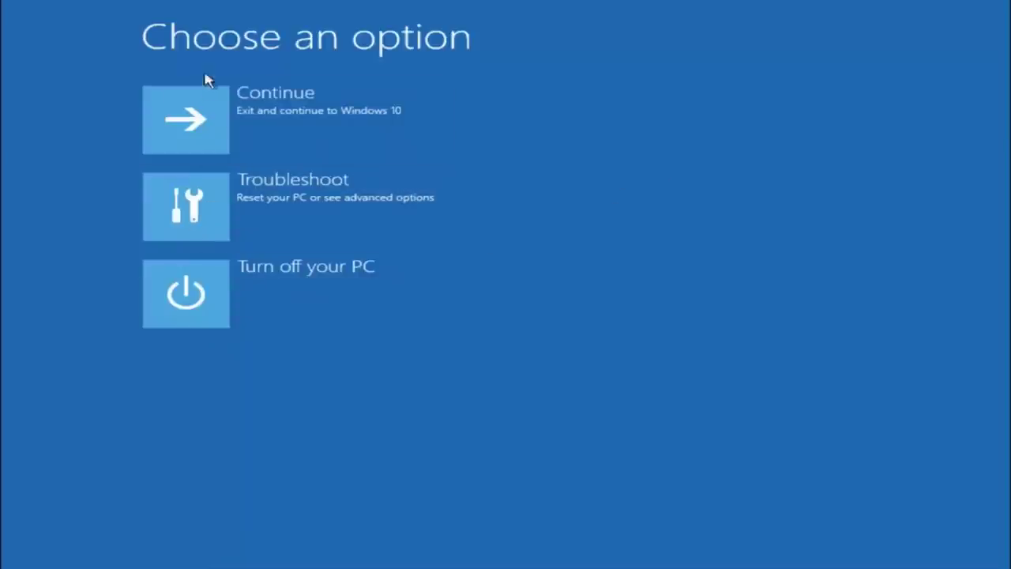
{"action": "left_click", "coordinate": [196, 213]}
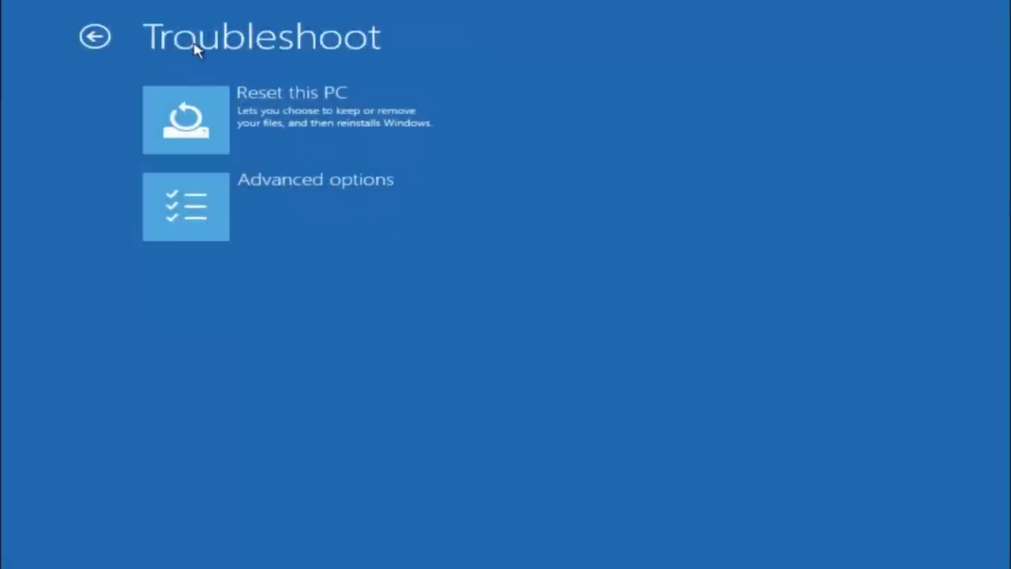
{"action": "left_click", "coordinate": [237, 201]}
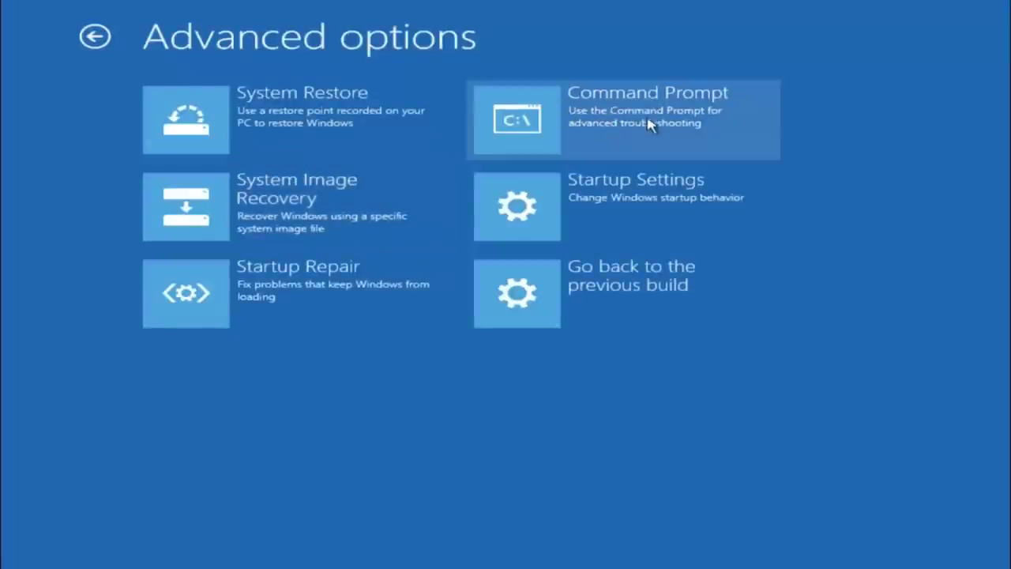
{"action": "left_click", "coordinate": [596, 130]}
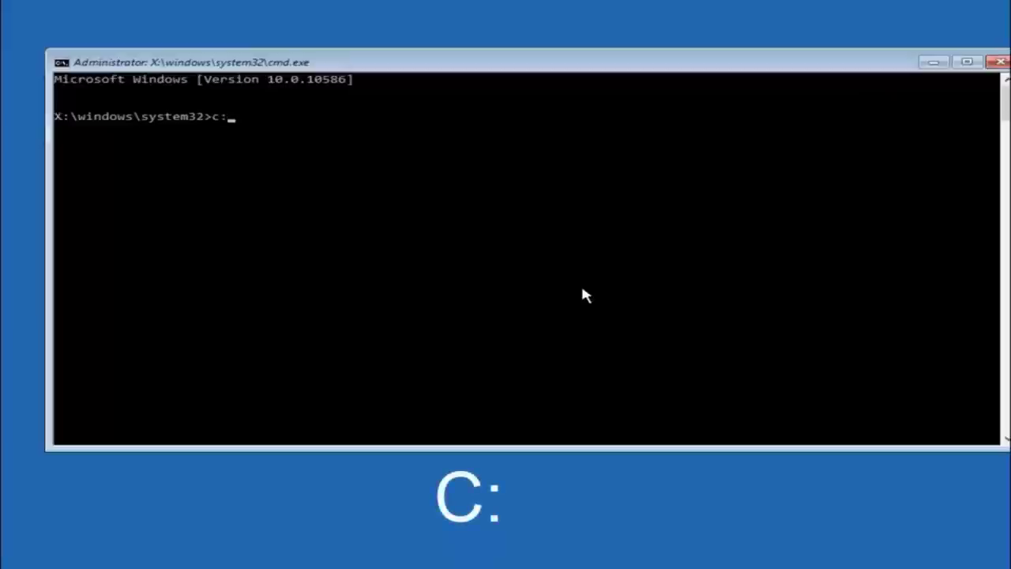
Change to drive C: and run dir to show its top-level folders.
{"action": "key", "text": "Return"}
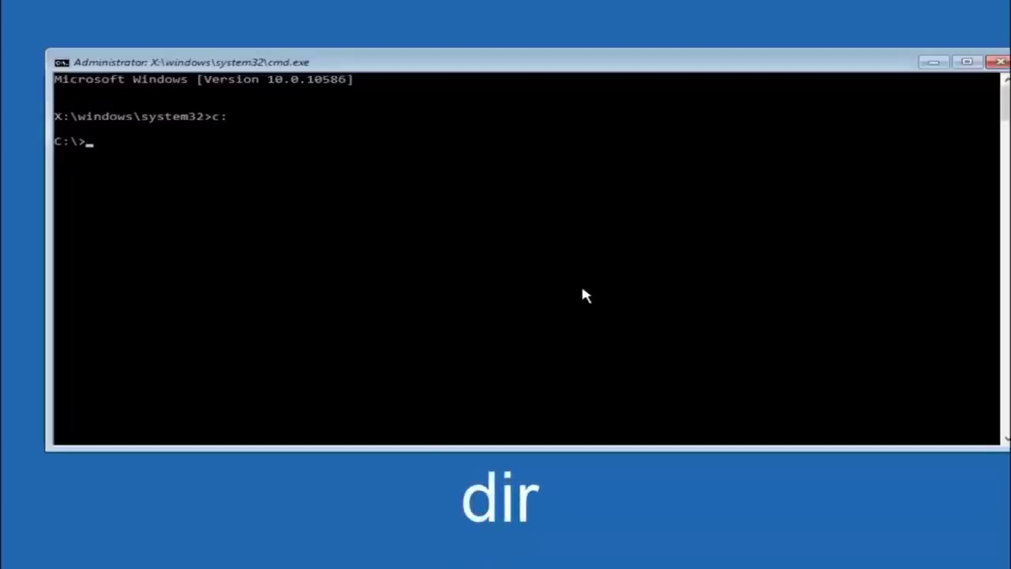
{"action": "type", "text": "dir"}
{"action": "key", "text": "Return"}
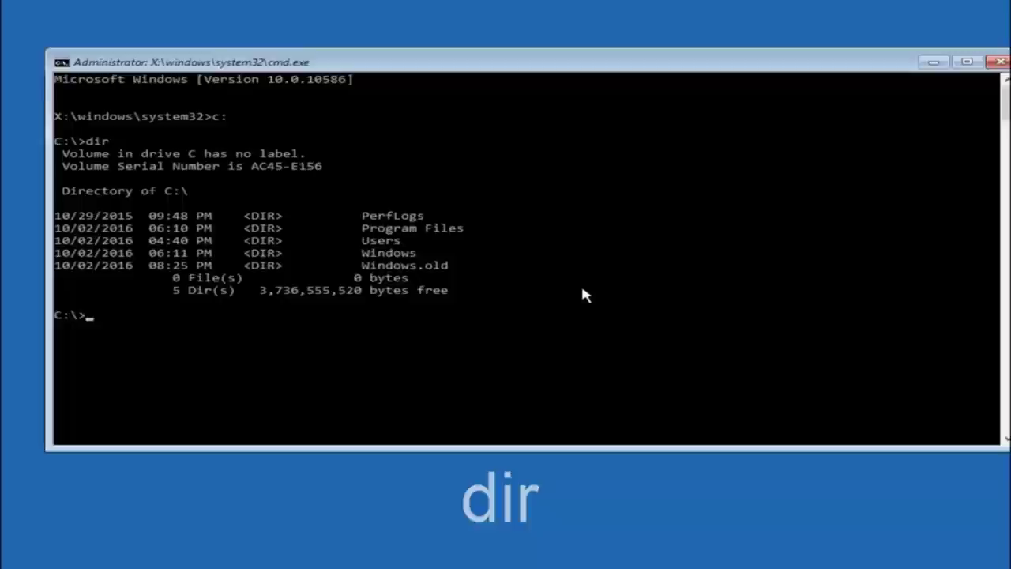
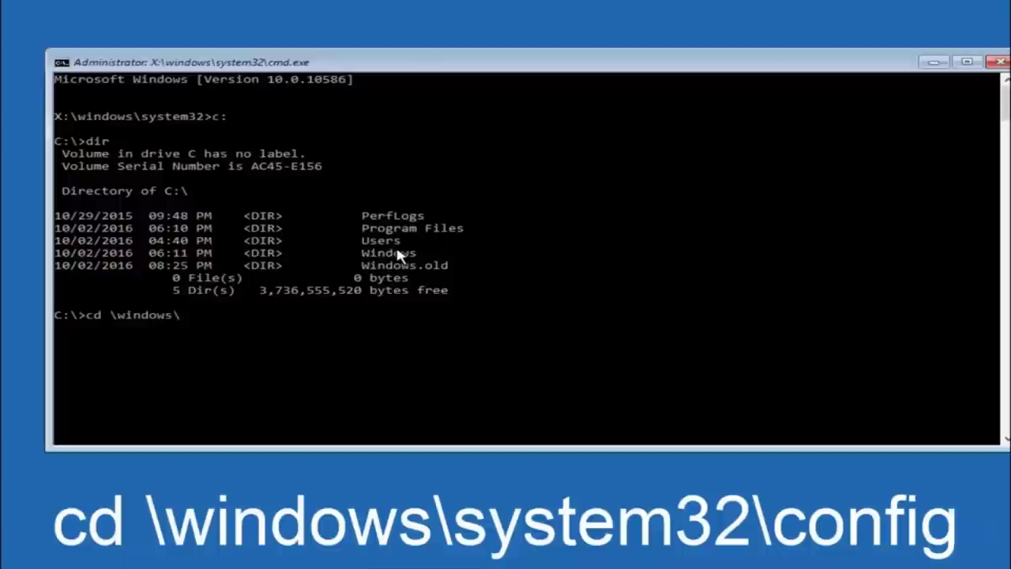
Run cd \windows\system32\config to switch into the registry config folder.
{"action": "type", "text": "system32\\config"}
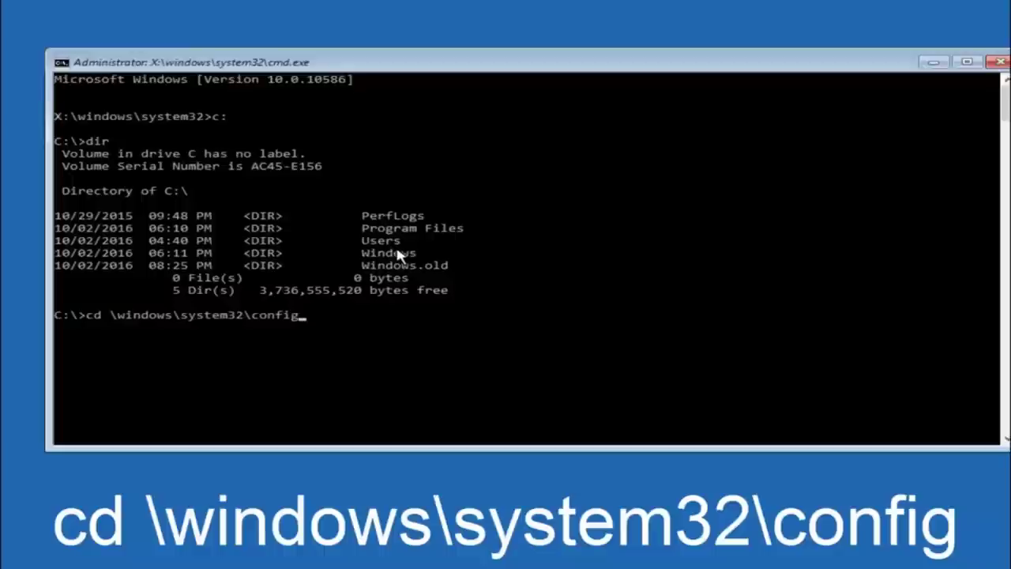
{"action": "key", "text": "Return"}
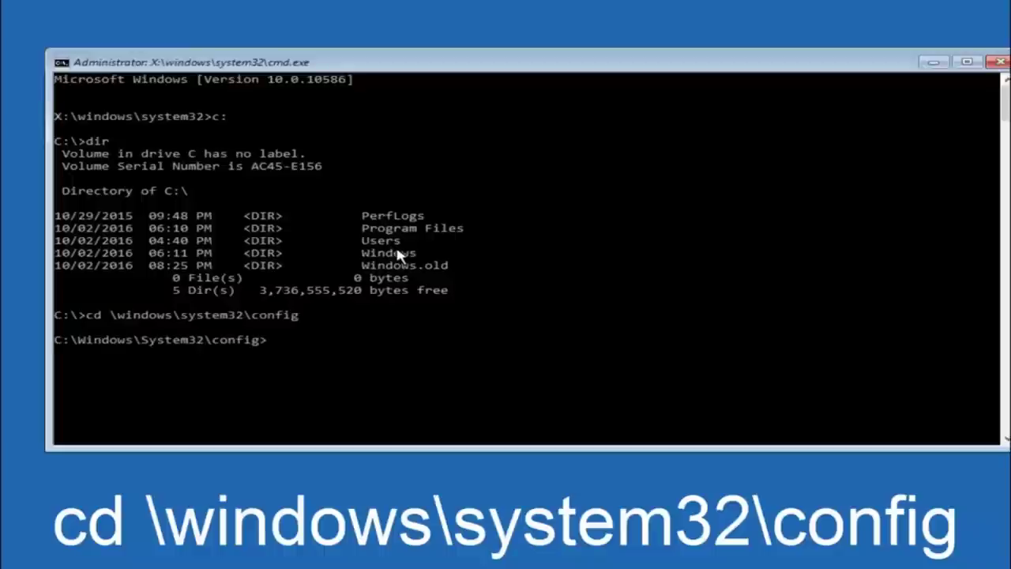
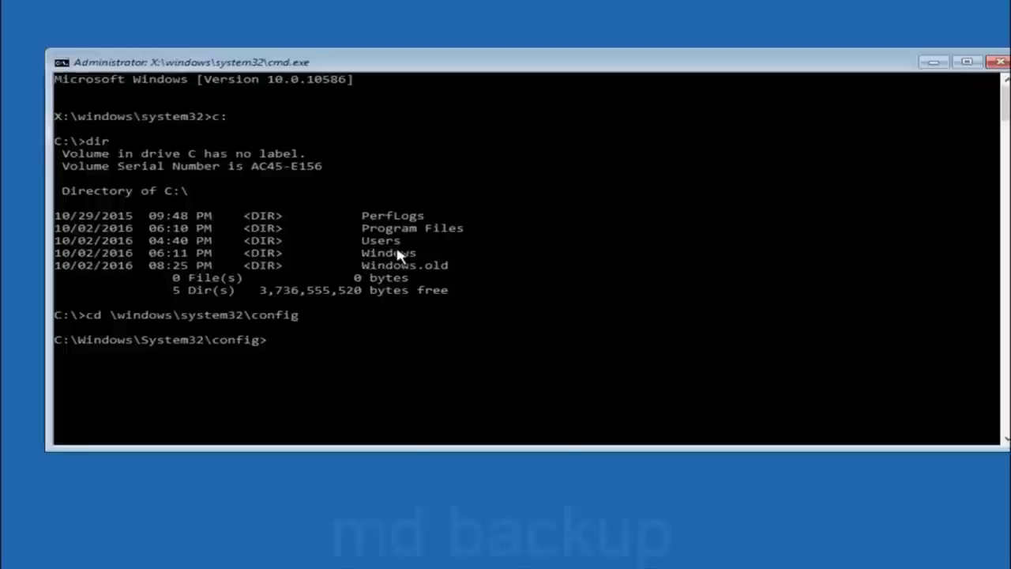
Run md backup to create the backup folder in C:\Windows\System32\config.
{"action": "type", "text": "md backup1"}
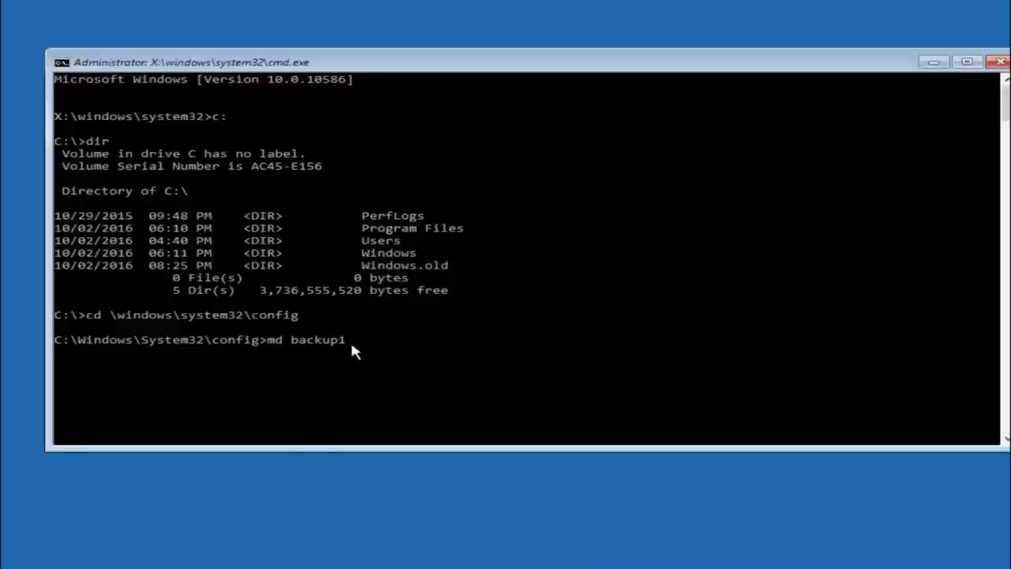
{"action": "key", "text": "BackSpace"}
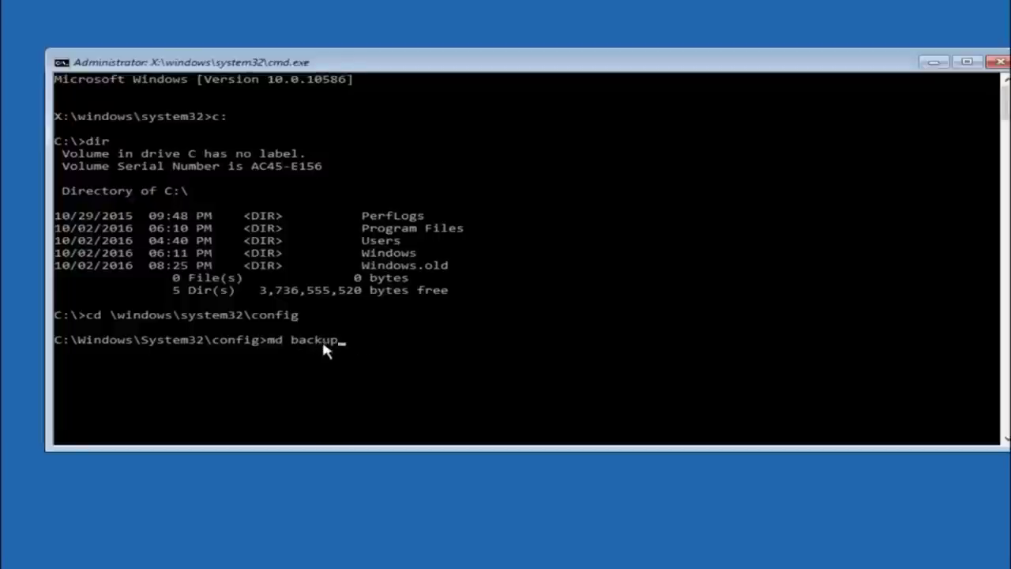
{"action": "key", "text": "Return"}
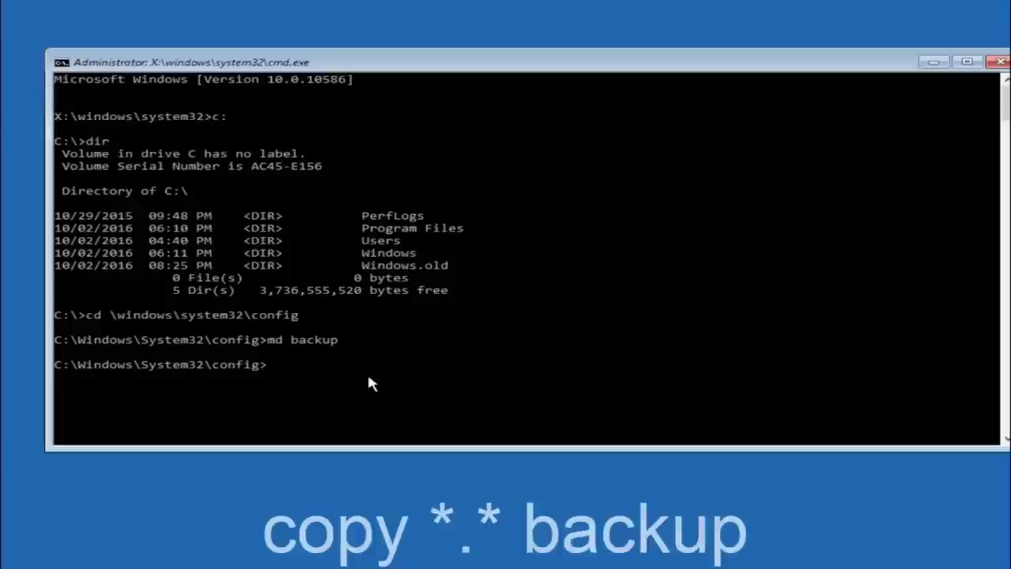
Begin the wildcard copy command by entering copy * at the config prompt.
{"action": "type", "text": "copy "}
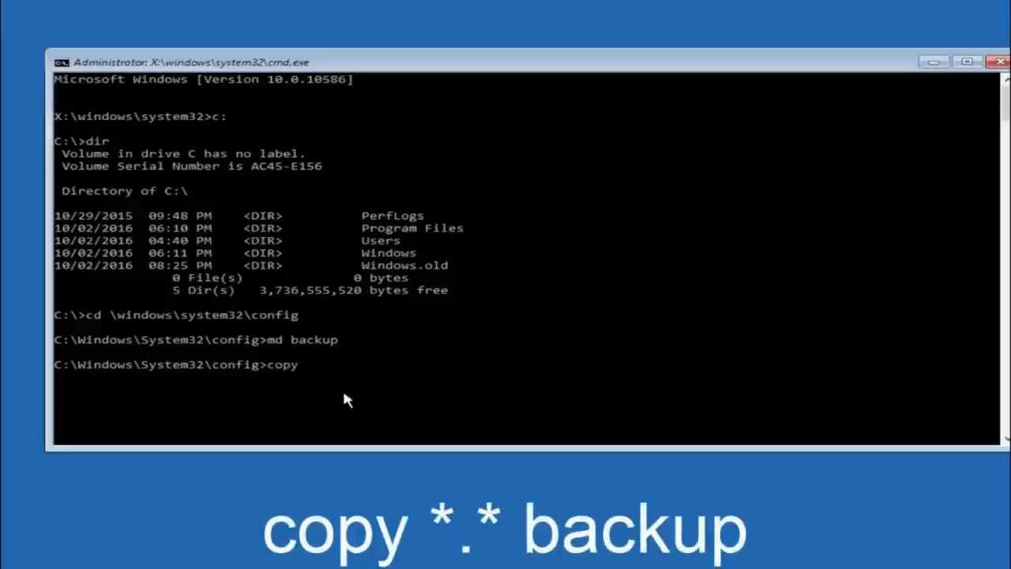
{"action": "type", "text": "*"}
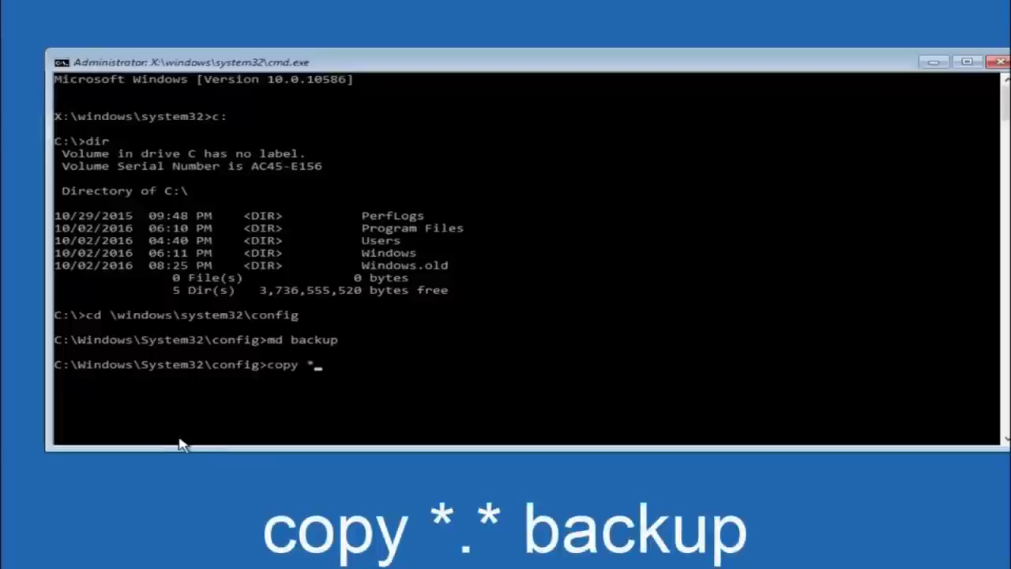
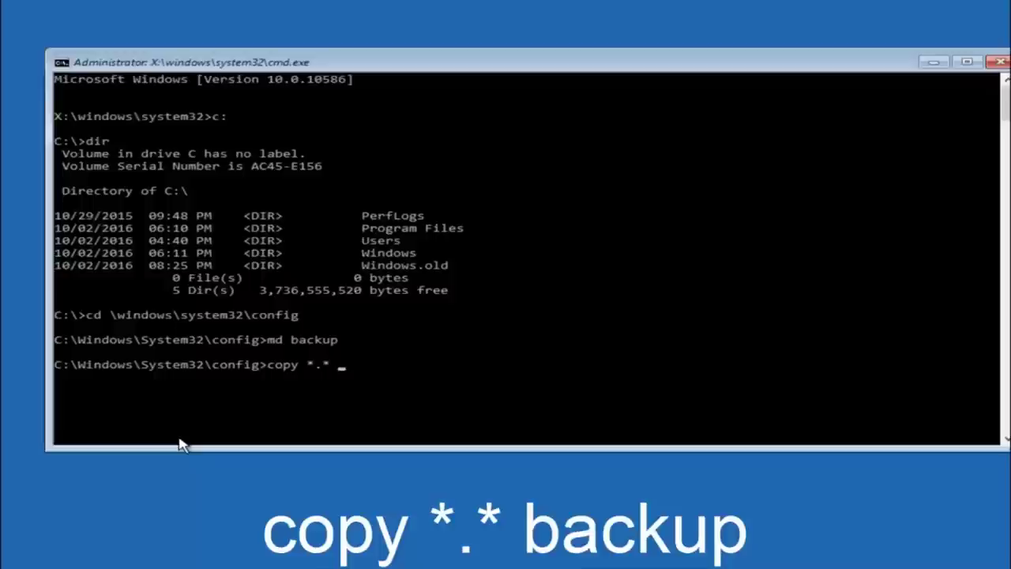
Run 'copy *.* backup' to copy the config folder's registry hives, like SAM and SOFTWARE, into backup.
{"action": "type", "text": "backup"}
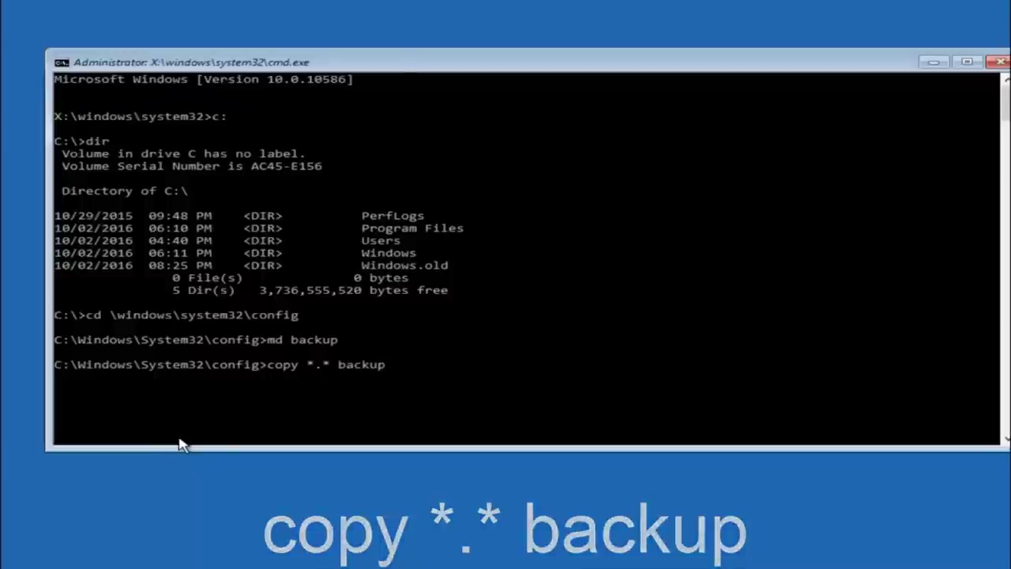
{"action": "key", "text": "Return"}
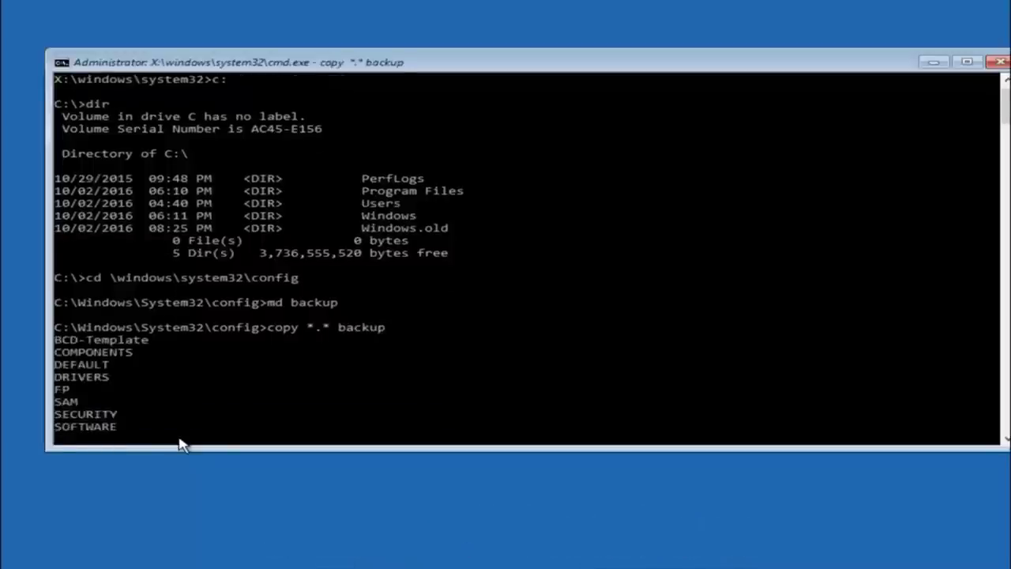
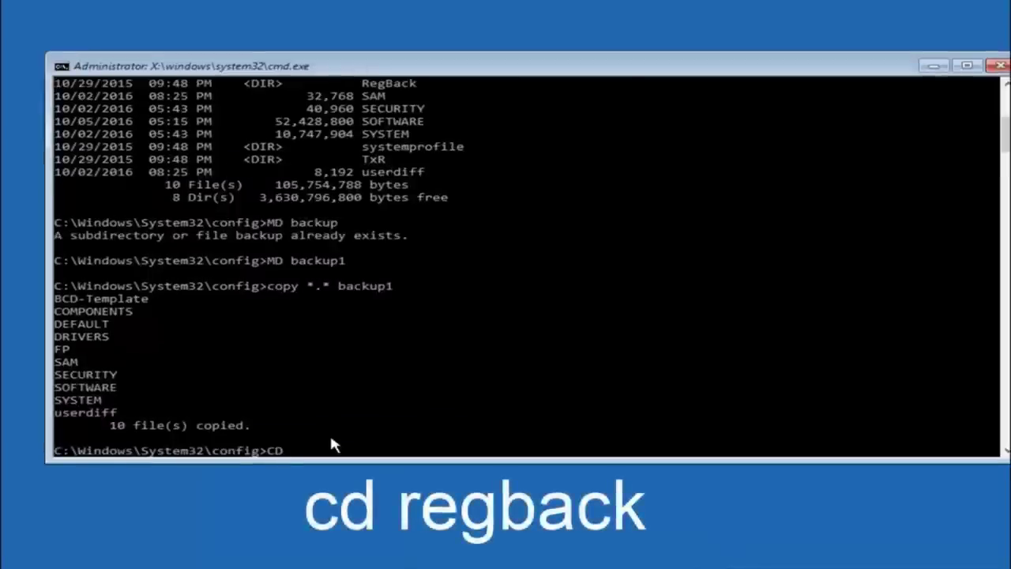
Change into the RegBack subfolder with cd regback.
{"action": "type", "text": "reg"}
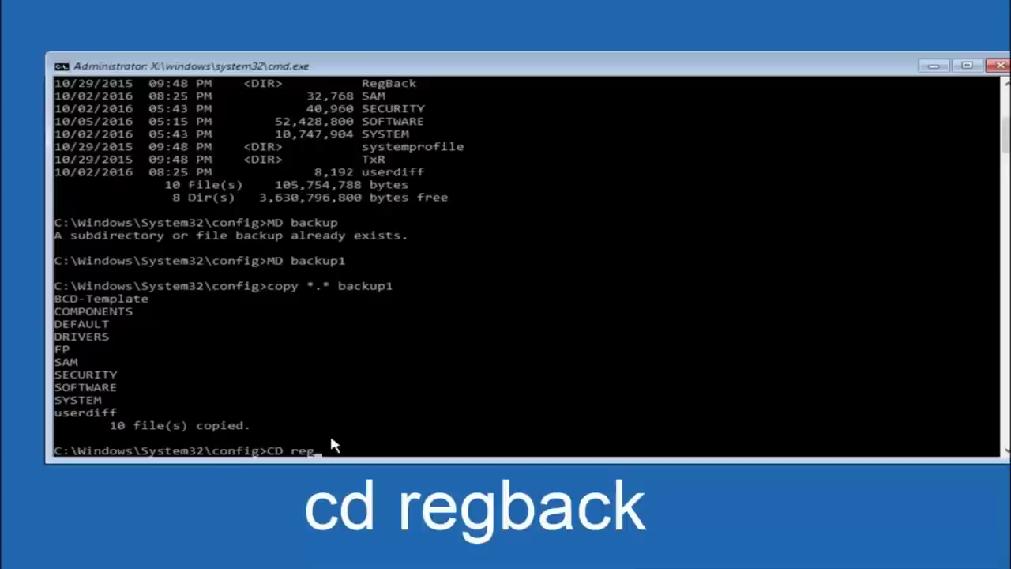
{"action": "type", "text": "back"}
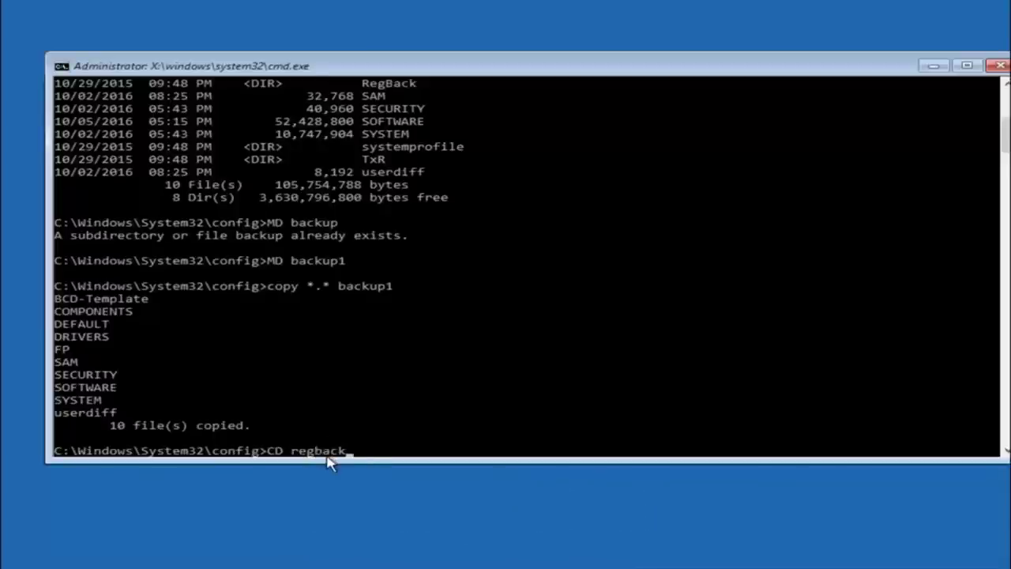
{"action": "key", "text": "Return"}
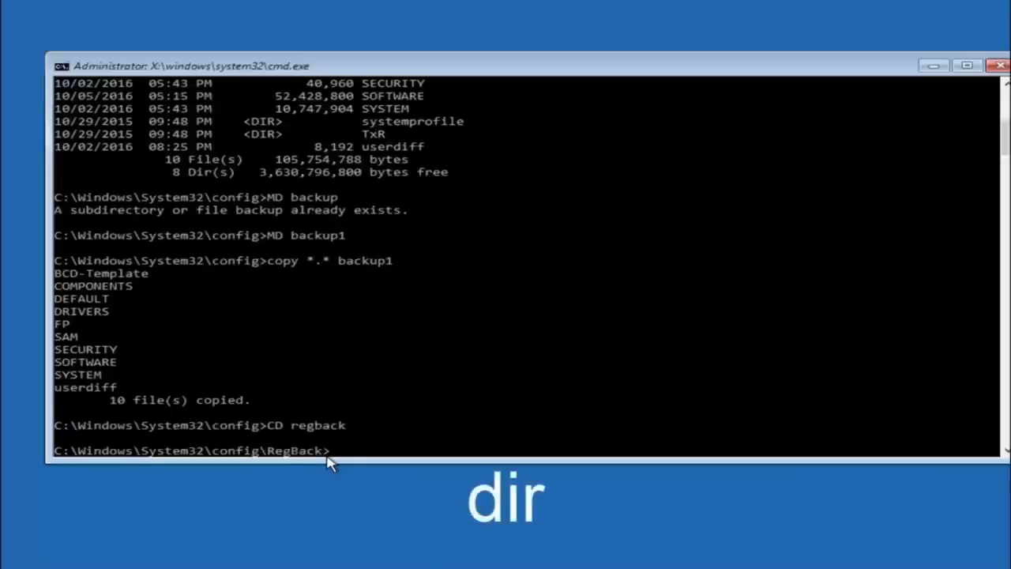
List RegBack's files with dir, showing DEFAULT, SAM, SECURITY, SOFTWARE and SYSTEM at 0 bytes.
{"action": "type", "text": "dir"}
{"action": "key", "text": "Return"}
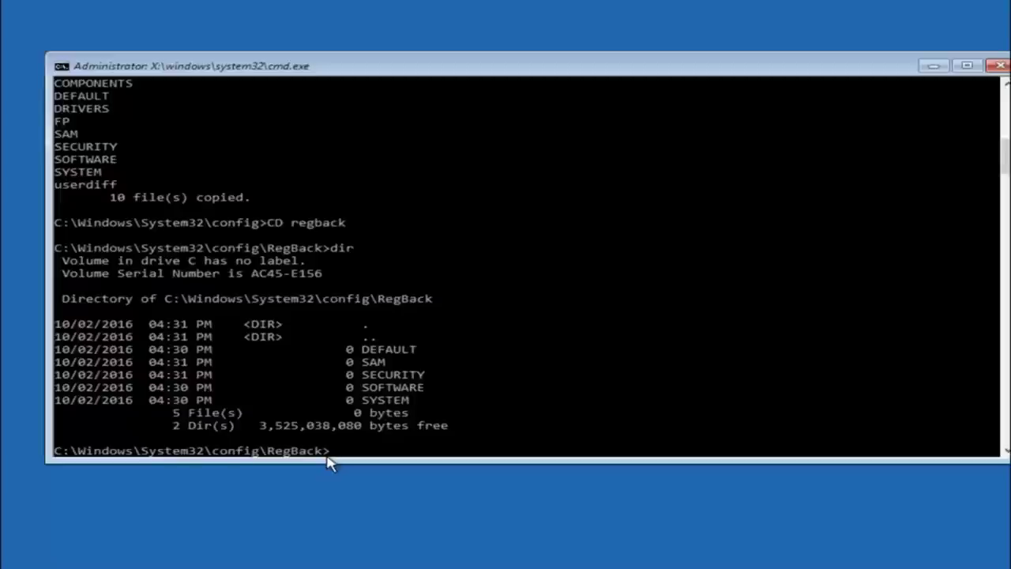
Begin the copy command at the RegBack prompt, typing "copy" so far.
{"action": "type", "text": "copy"}
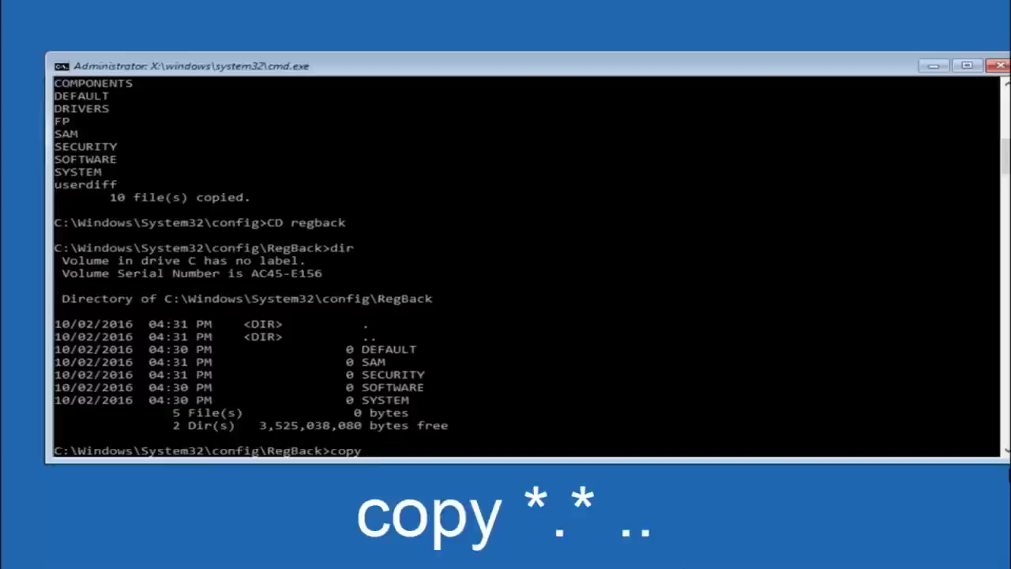
{"action": "left_click", "coordinate": [375, 457]}
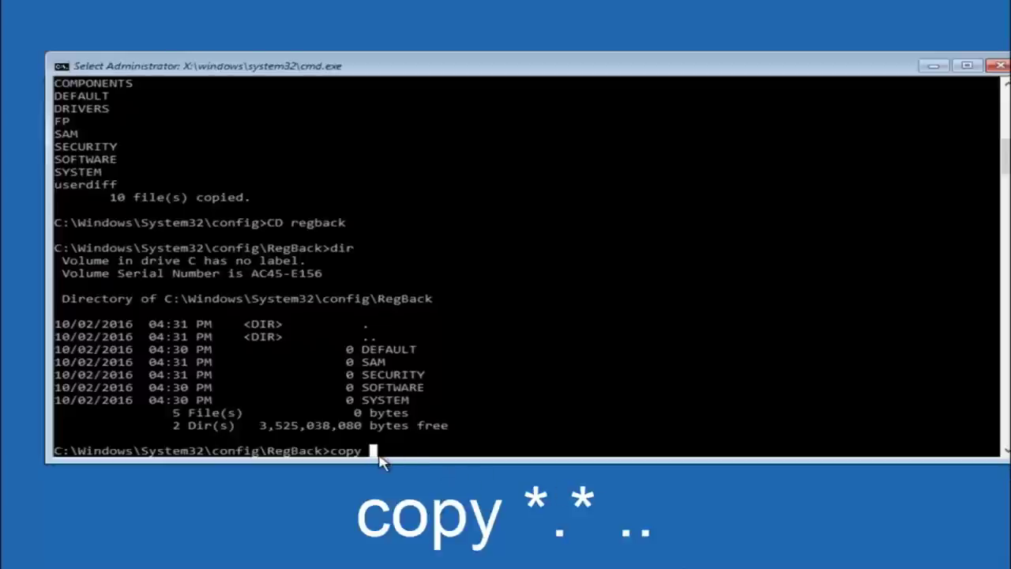
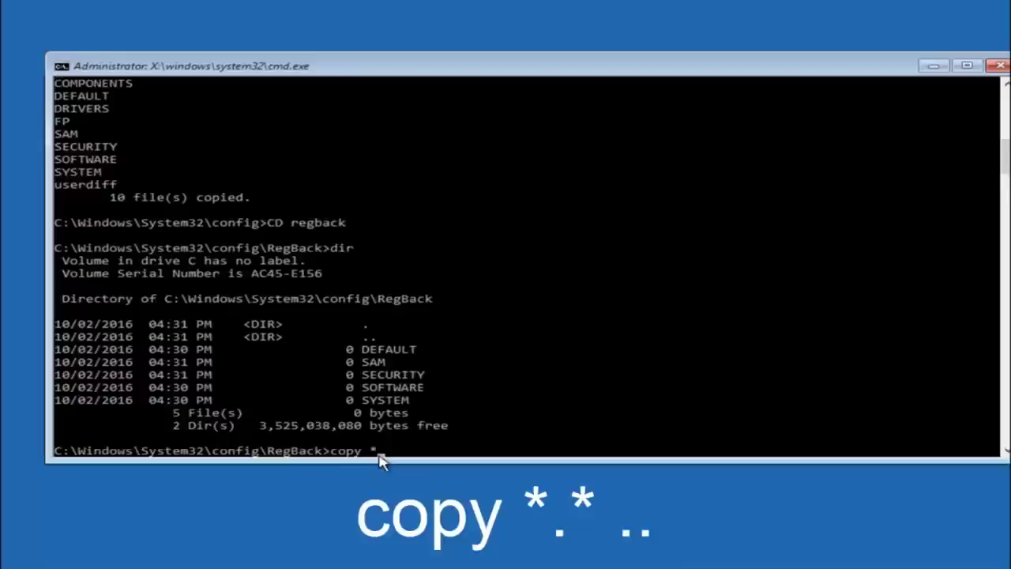
Run 'copy *.* ..' in RegBack to copy the backup hives into the parent config folder.
{"action": "type", "text": ".*"}
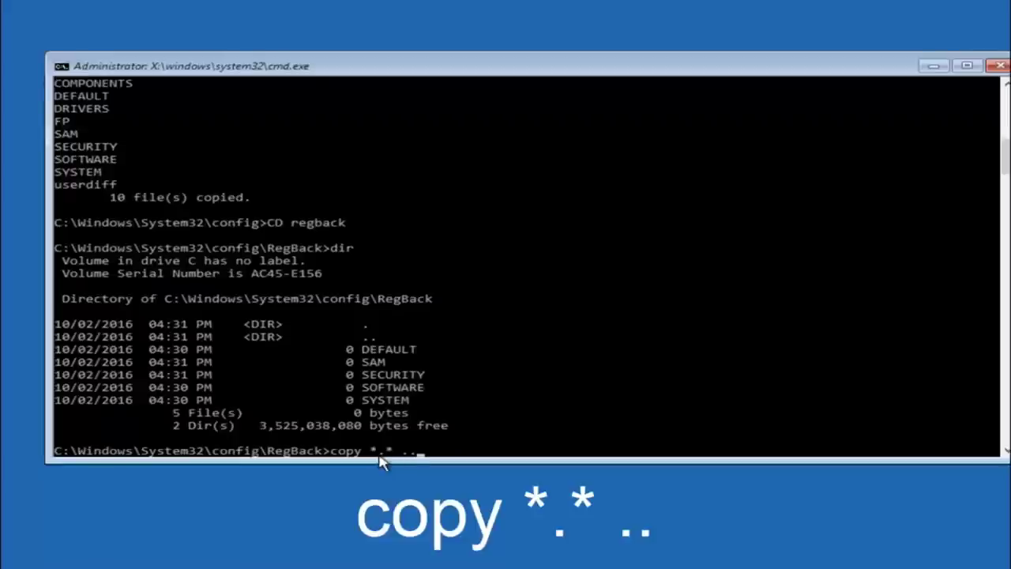
{"action": "key", "text": "Return"}
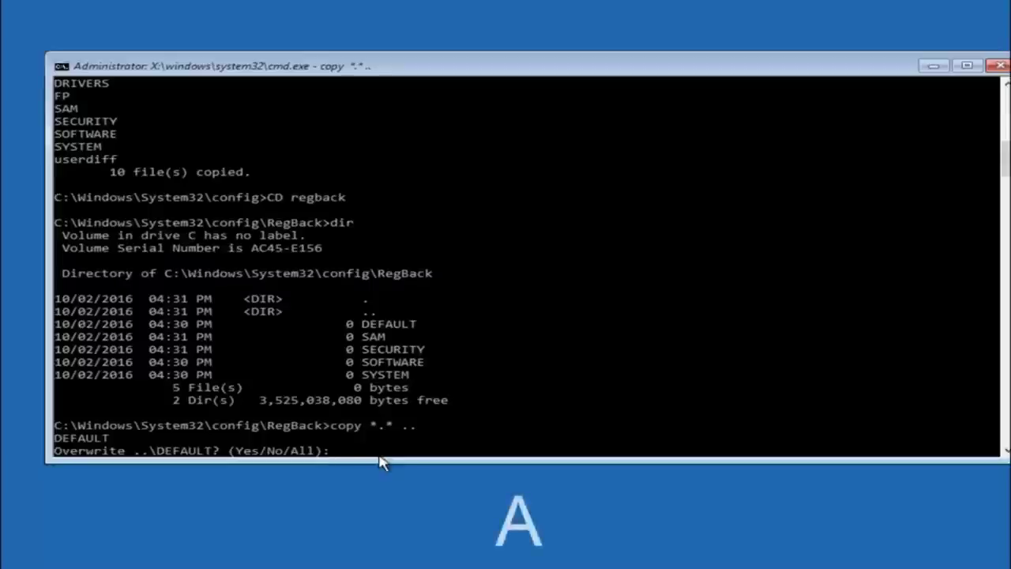
Answer A to overwrite all five config hives, then close Command Prompt.
{"action": "type", "text": "A"}
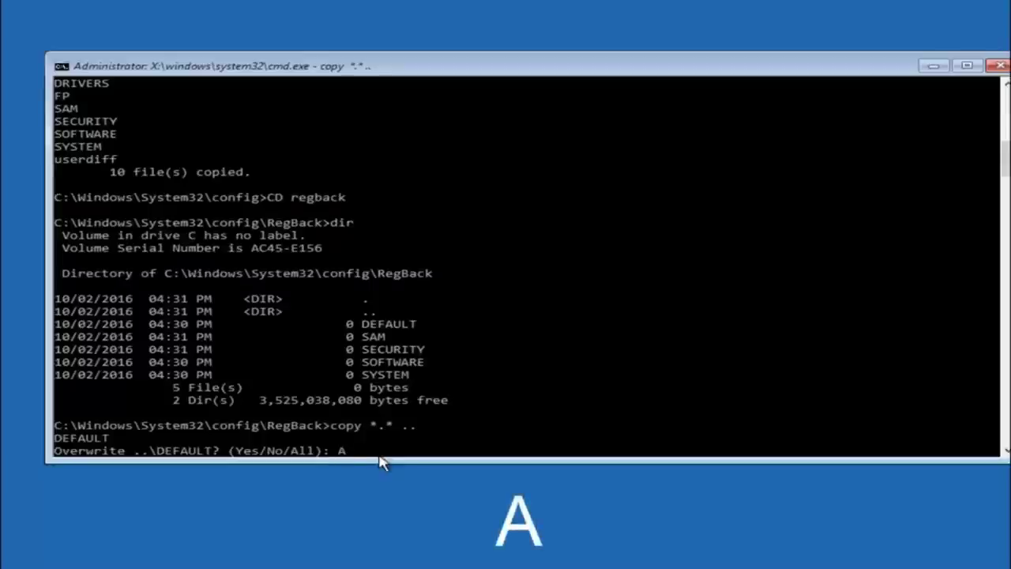
{"action": "key", "text": "Return"}
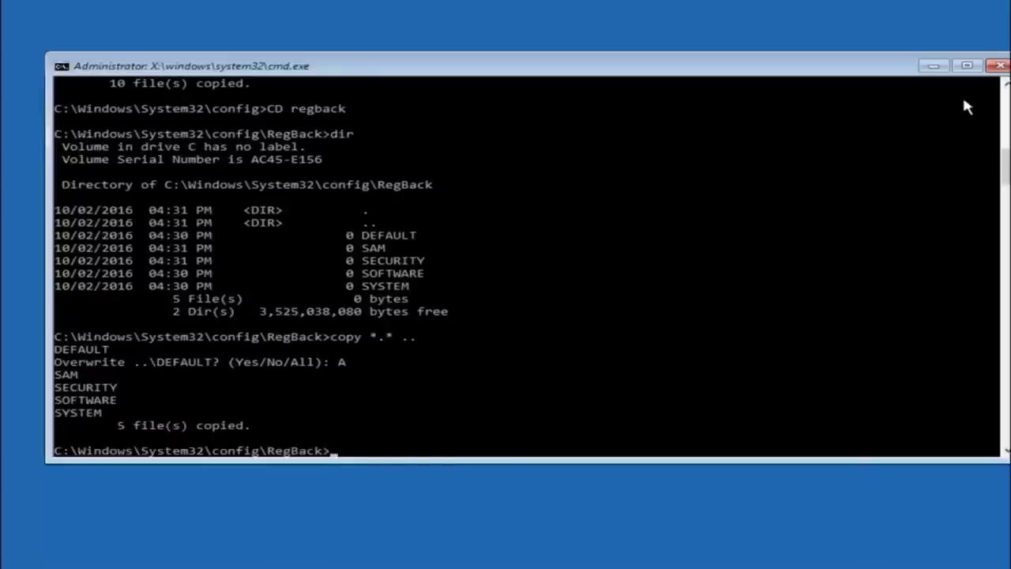
{"action": "left_click", "coordinate": [1000, 66]}
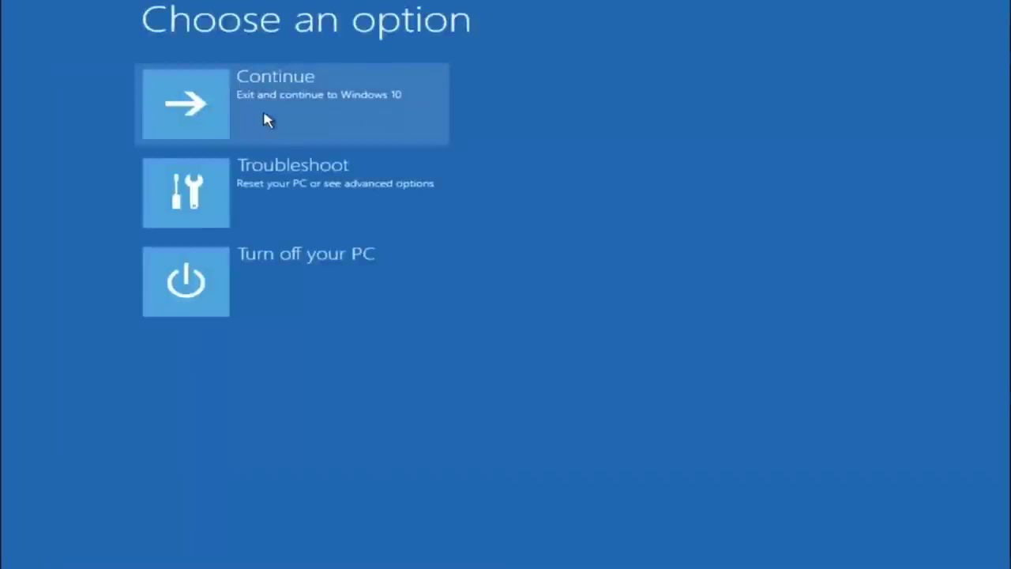